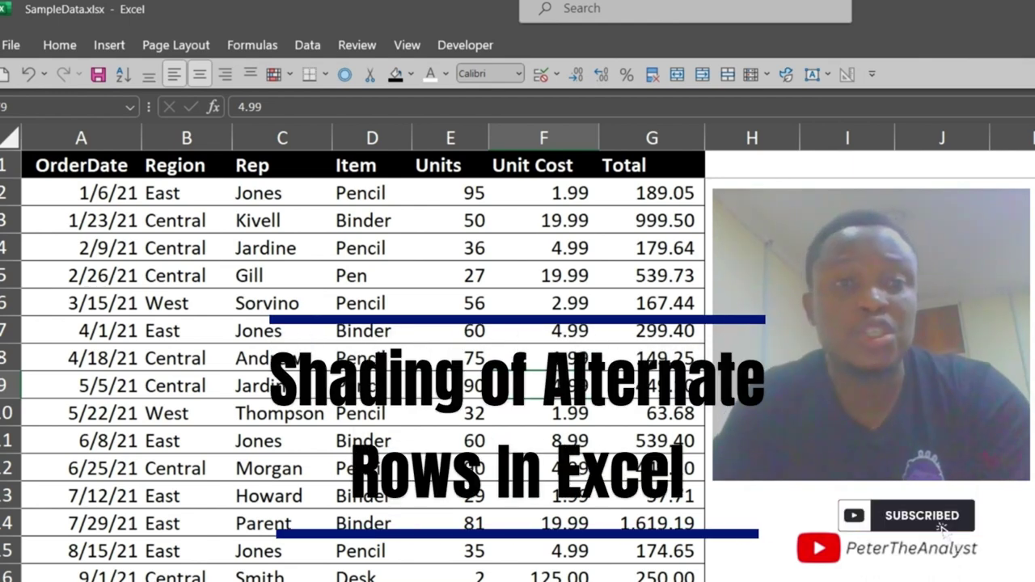
Manually shade table rows 2 and 4 with a light blue fill.
drag(84, 194, 653, 192)
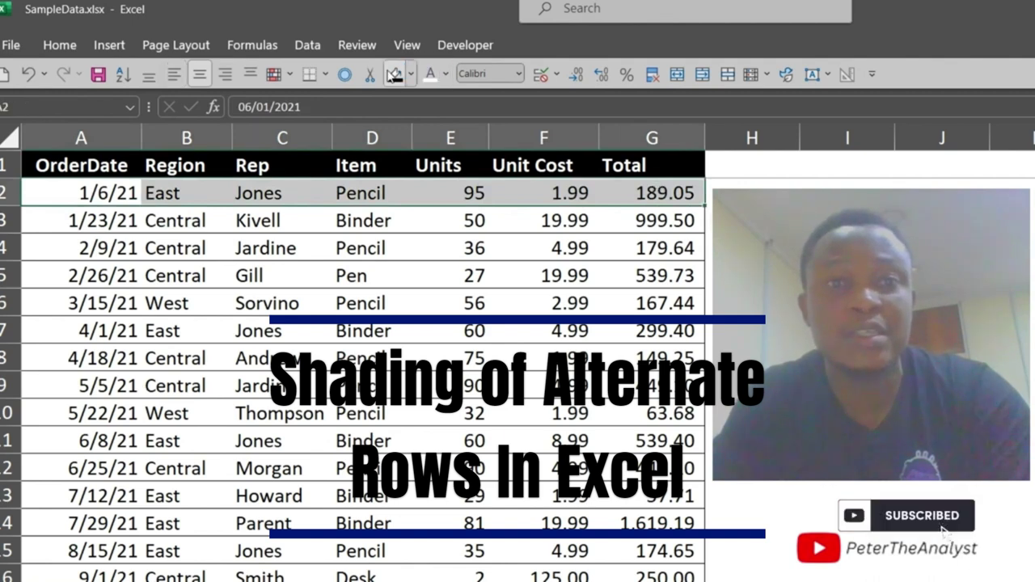
click(410, 74)
click(435, 148)
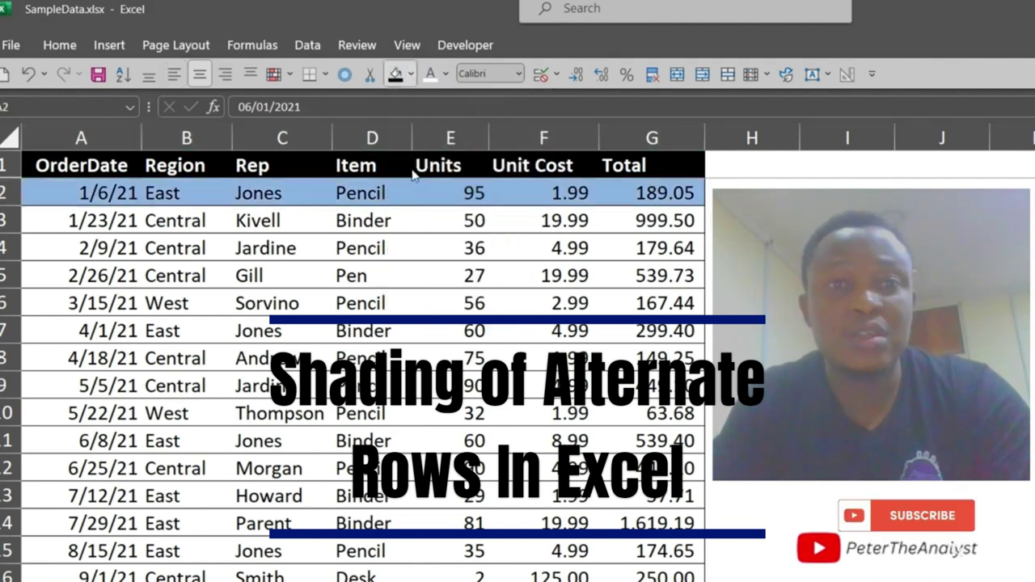
drag(81, 247, 639, 243)
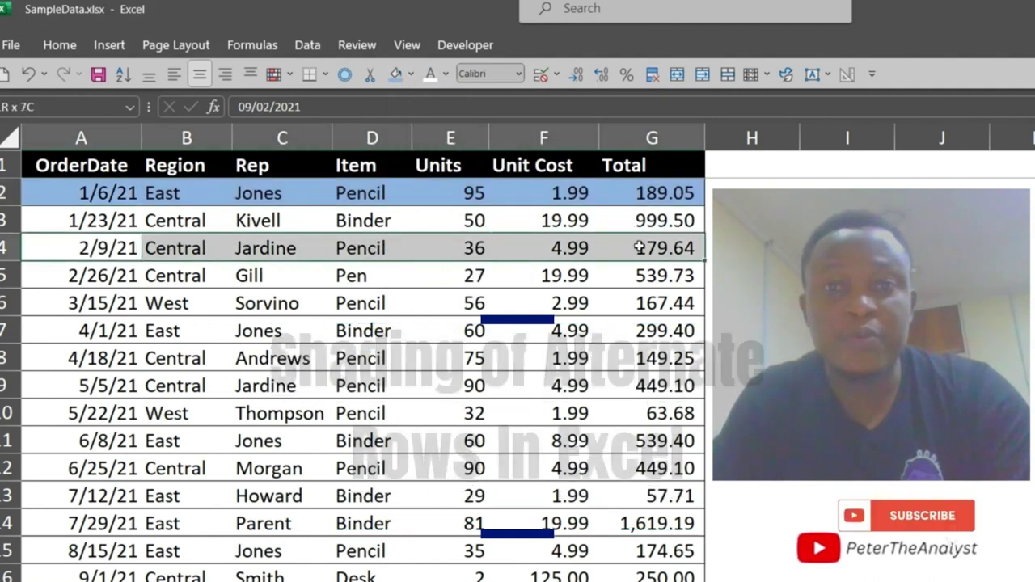
right_click(398, 239)
click(479, 117)
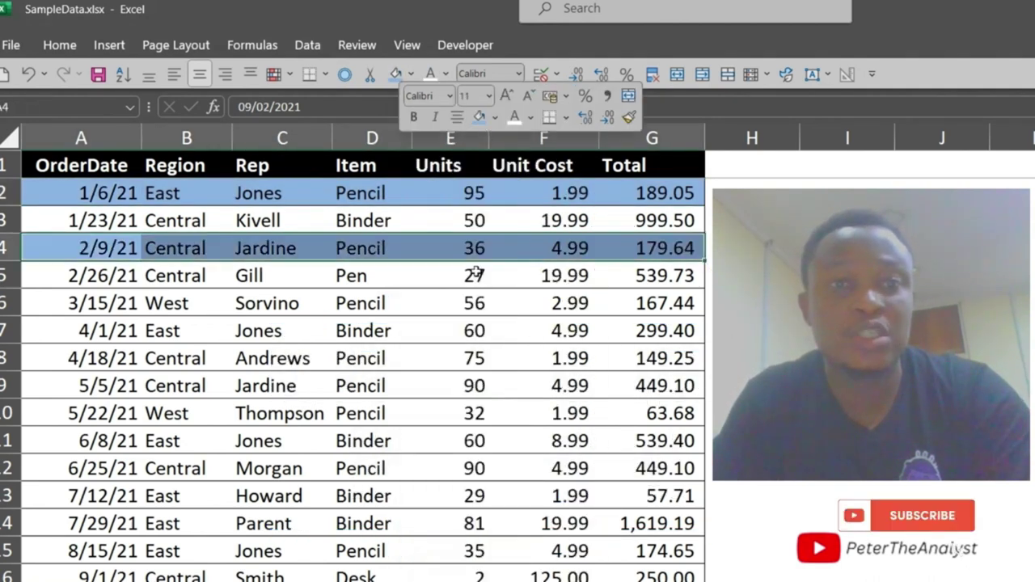
click(470, 301)
Check cells C2 and C4, then undo the manual row fills.
click(275, 196)
click(262, 247)
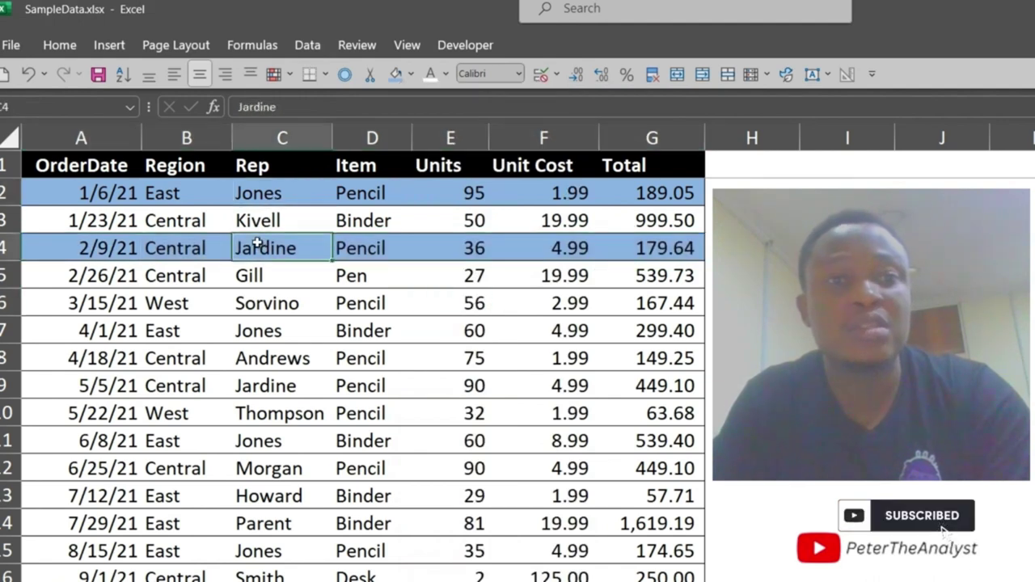
key(ctrl+z)
key(ctrl+z)
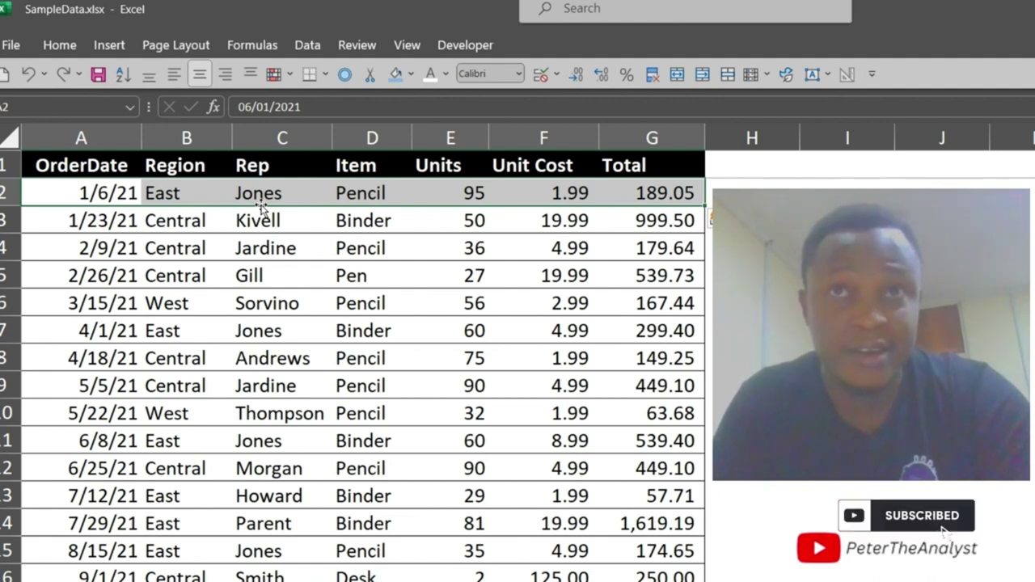
click(251, 276)
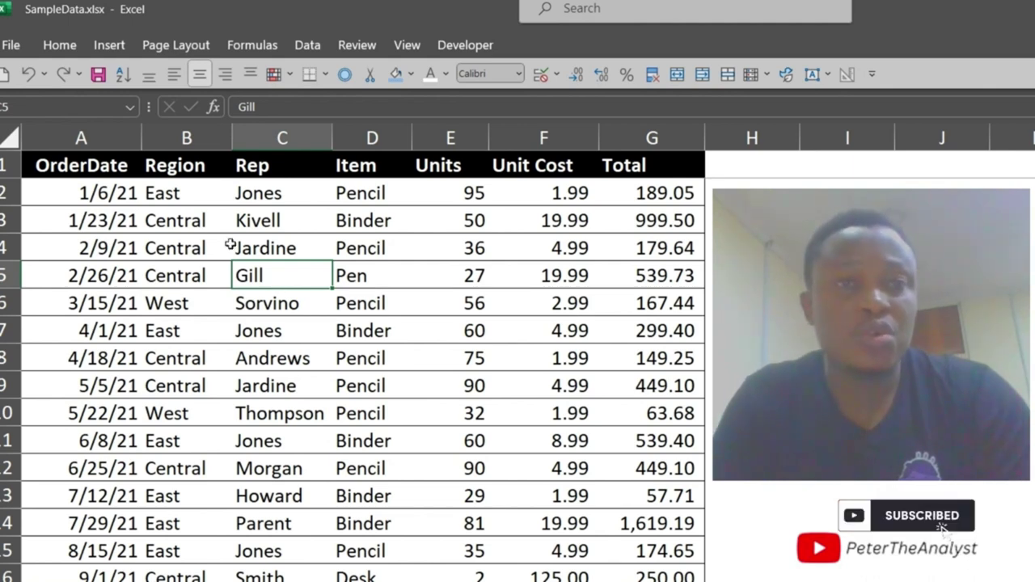
Select the whole sales table from A2 and start a new conditional formatting rule.
click(122, 193)
key(shift+Right)
key(shift+Right)
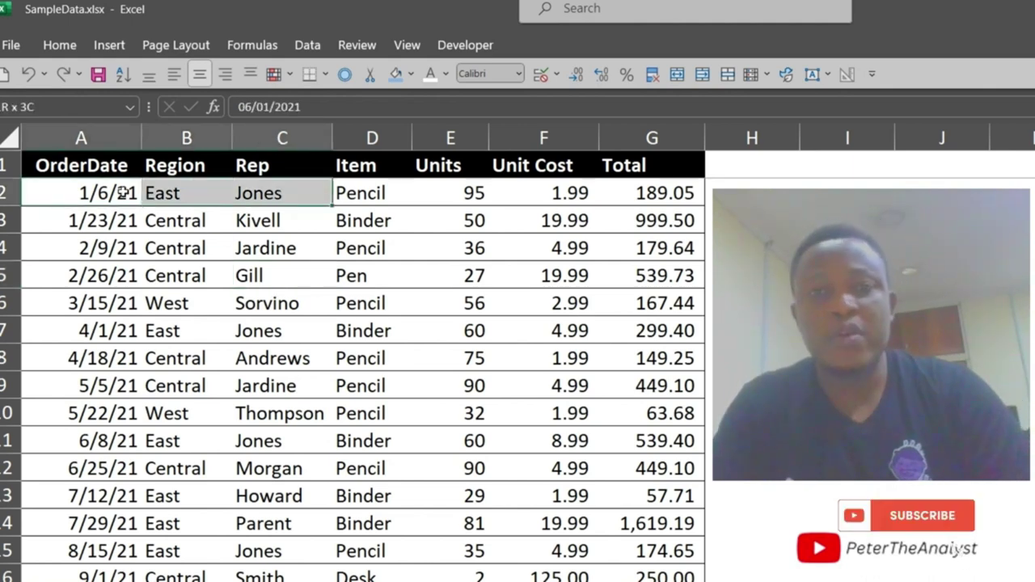
key(shift+Right)
key(shift+Right)
key(shift+Right)
key(shift+Right)
key(ctrl+shift+Down)
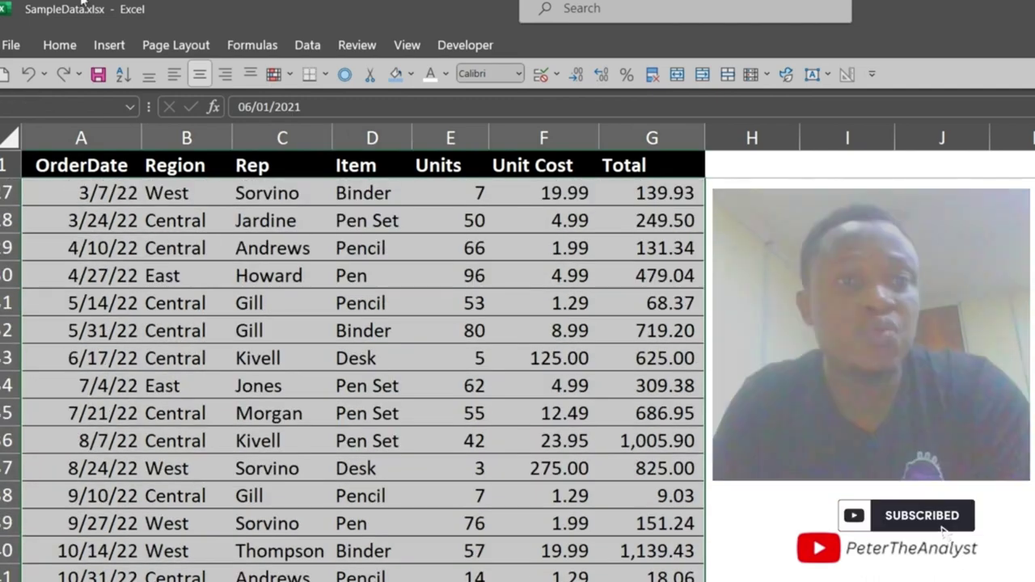
click(65, 44)
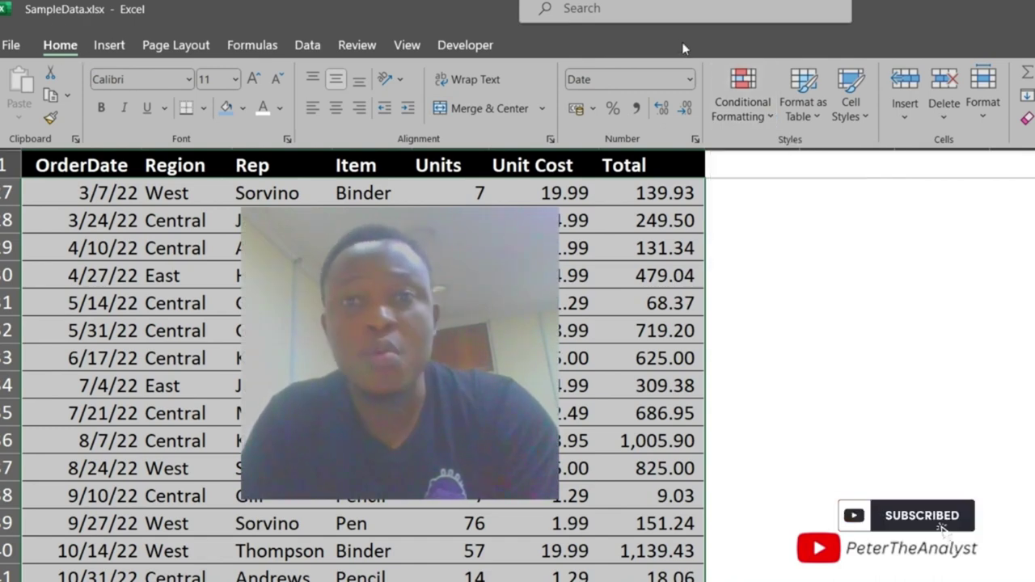
click(742, 101)
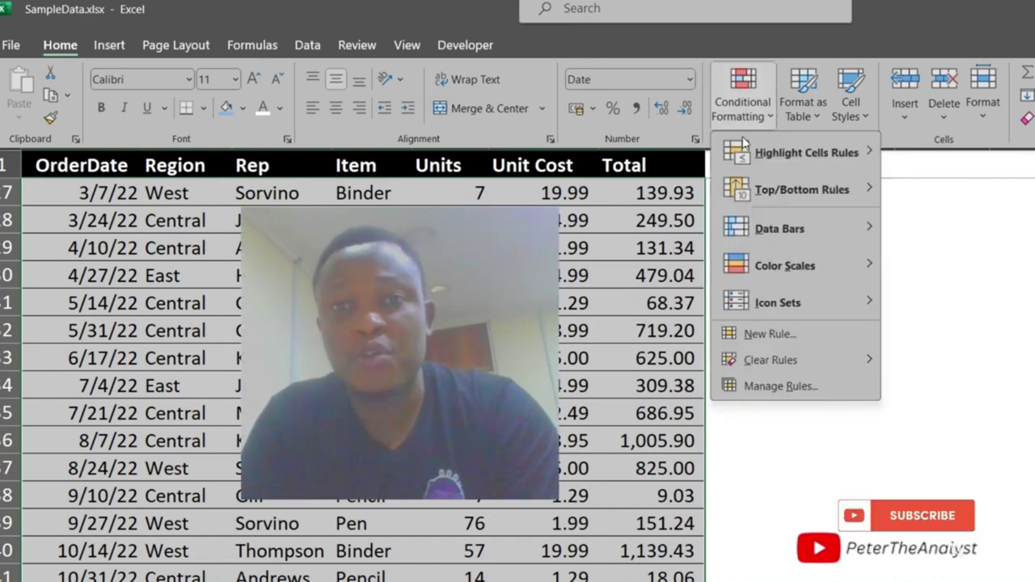
click(767, 336)
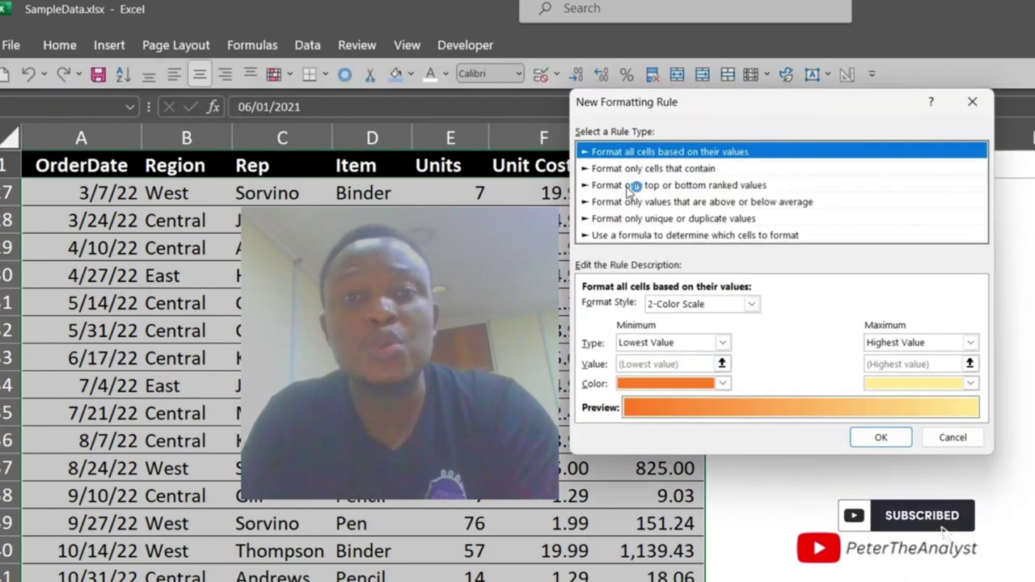
Set the rule type to 'Use a formula to determine which cells to format' and begin its formula.
click(621, 235)
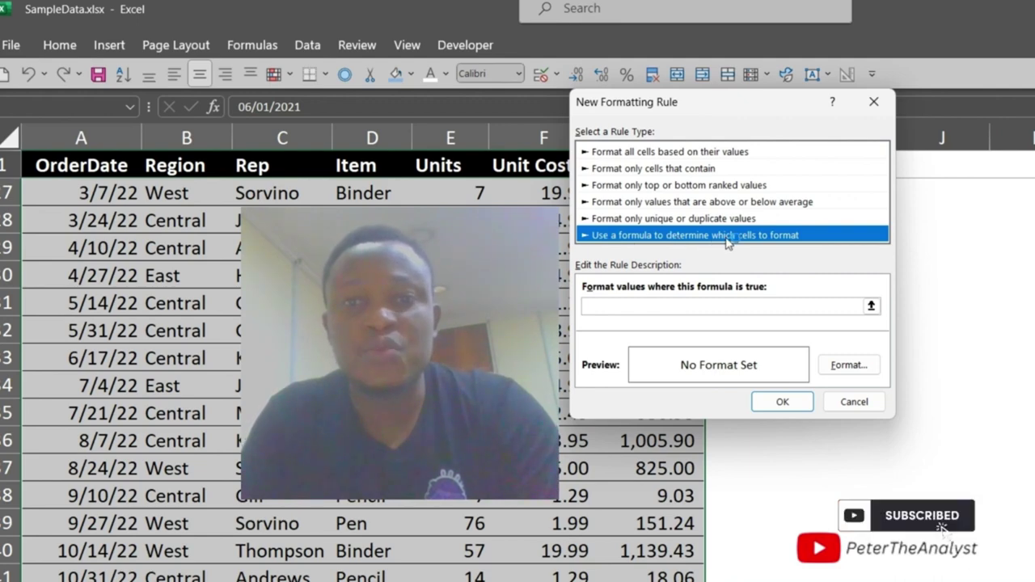
click(723, 306)
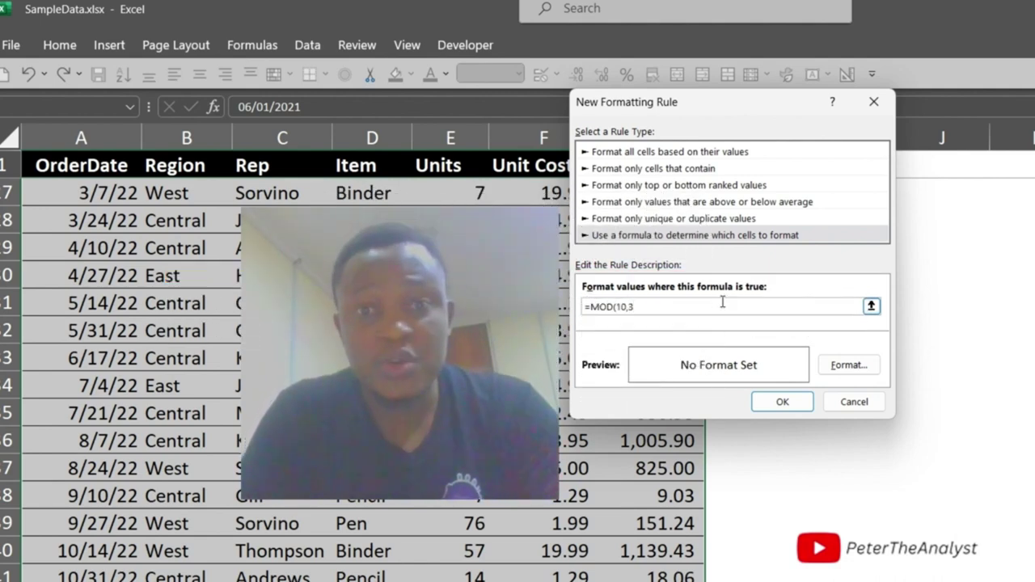
Replace the trial arguments so the rule formula reads =MOD(ROW(),2)=0.
key(BackSpace)
key(BackSpace)
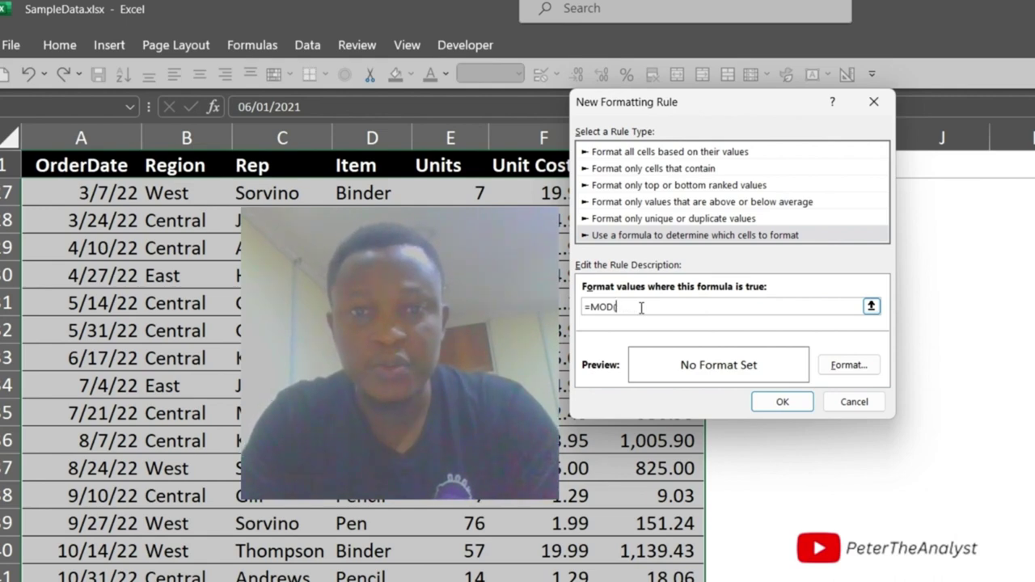
text(ROW)
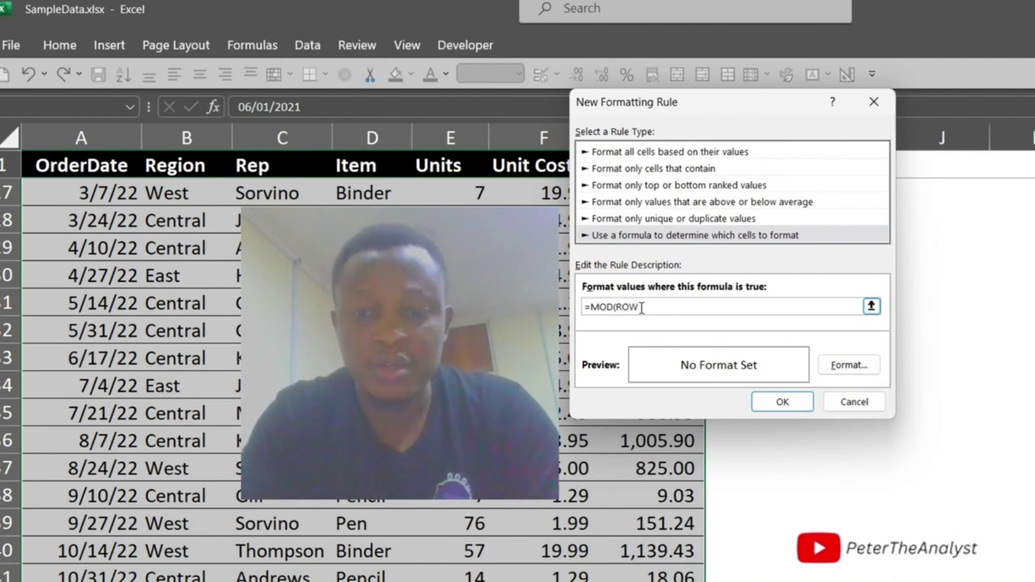
text((),2)
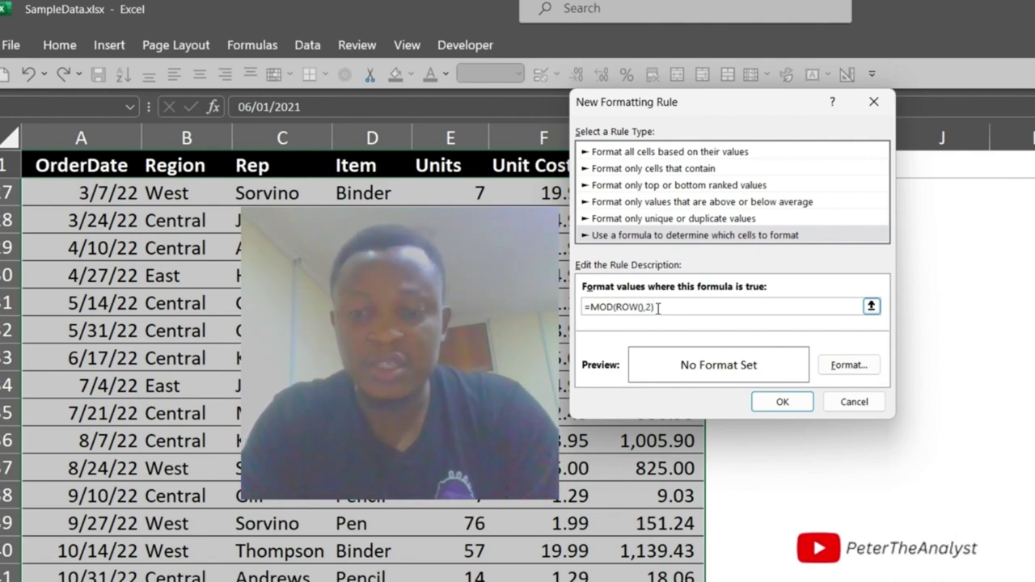
text(0)
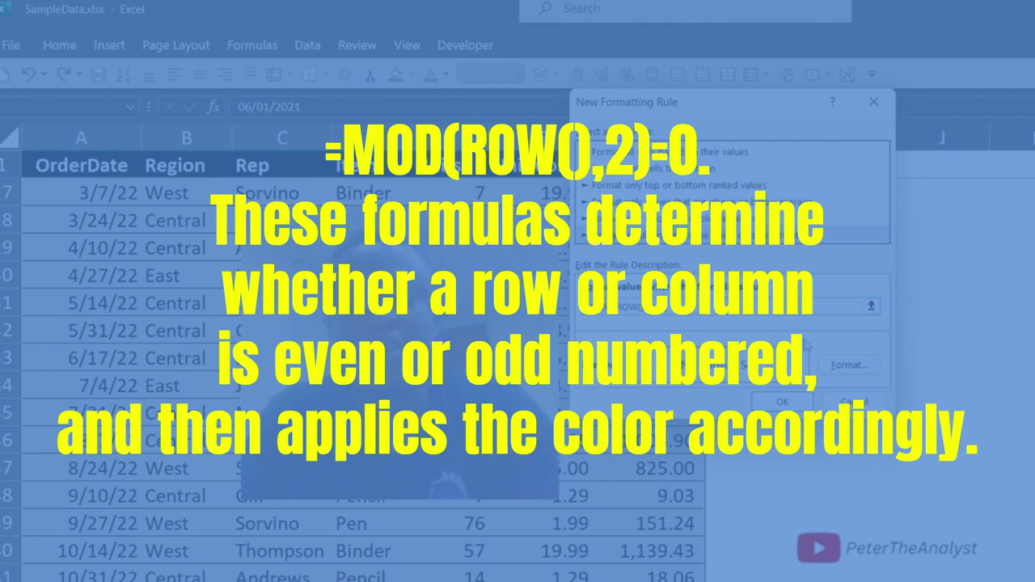
Give the MOD rule a light blue fill and apply it to the table.
click(845, 368)
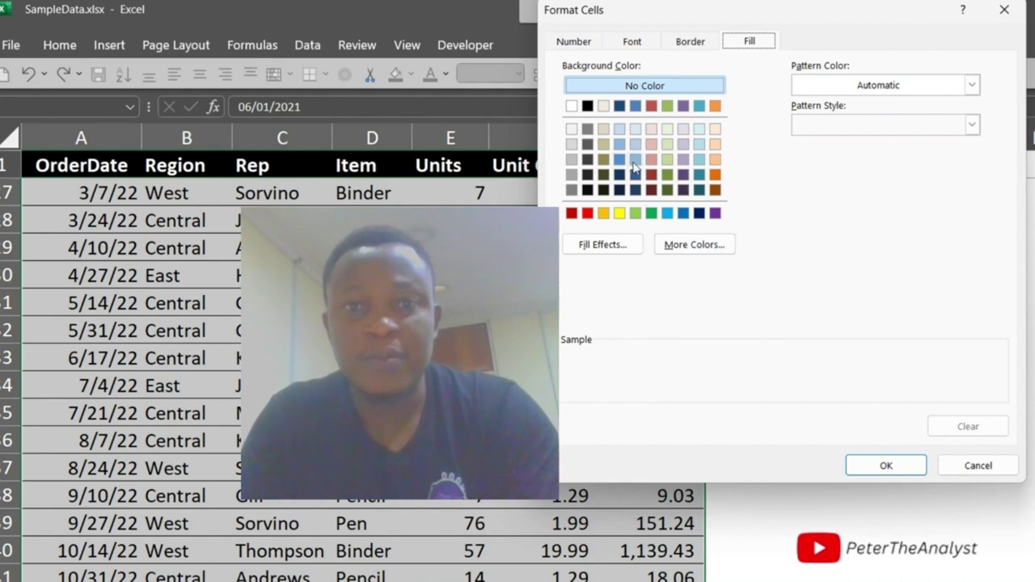
click(634, 160)
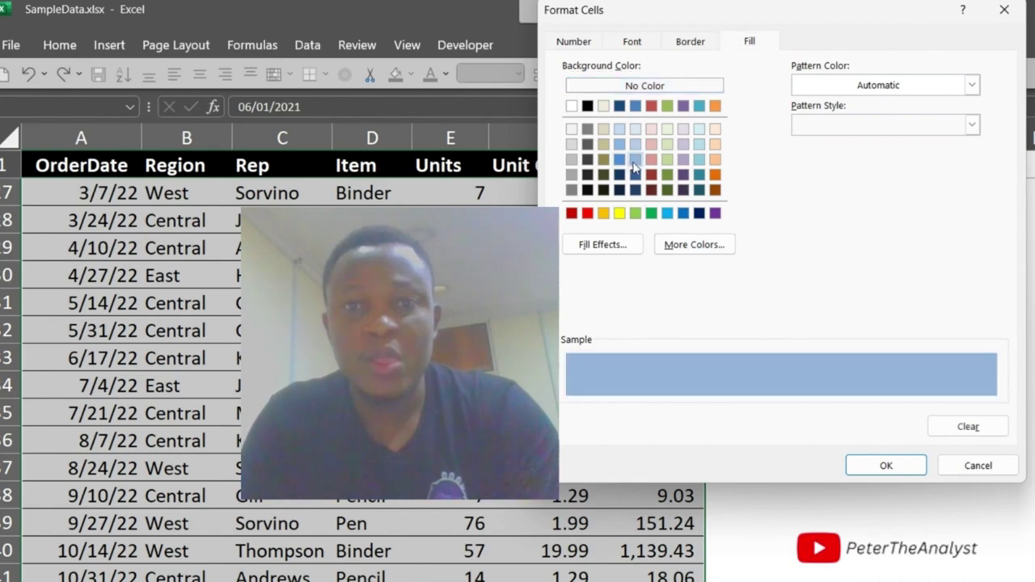
click(887, 467)
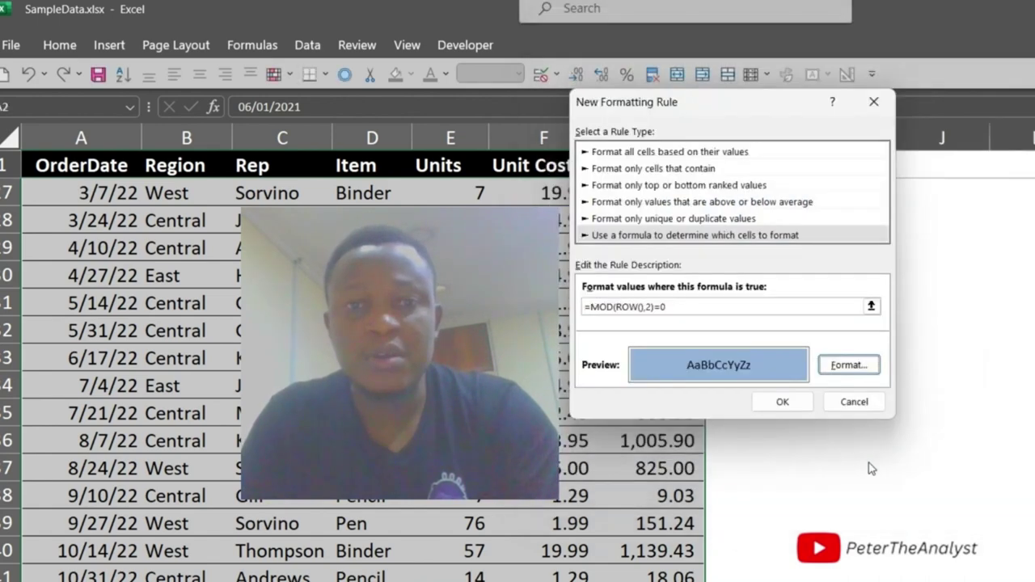
click(785, 402)
click(440, 411)
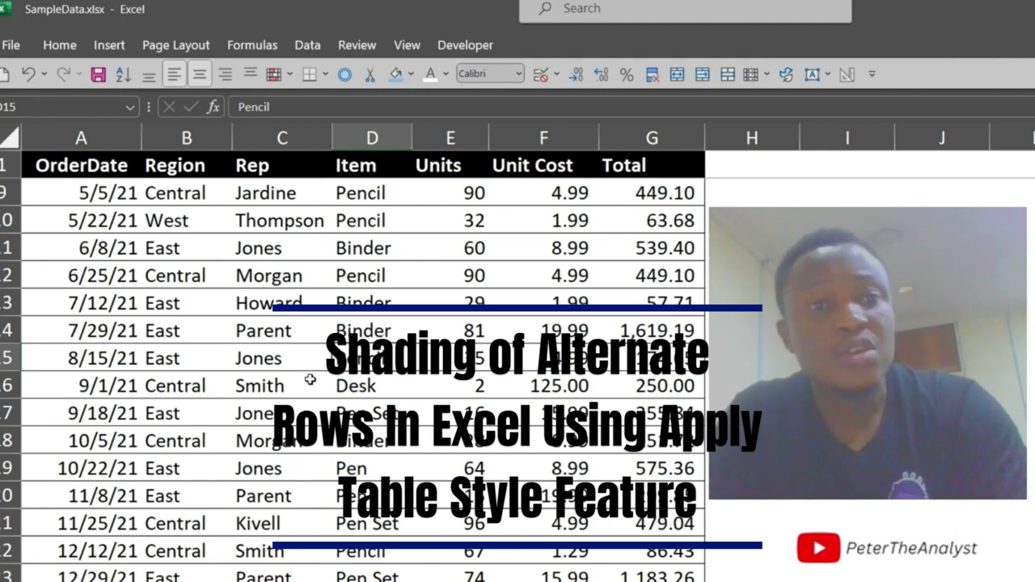
Select the entire data range starting from cell C15 with Ctrl+A.
click(275, 356)
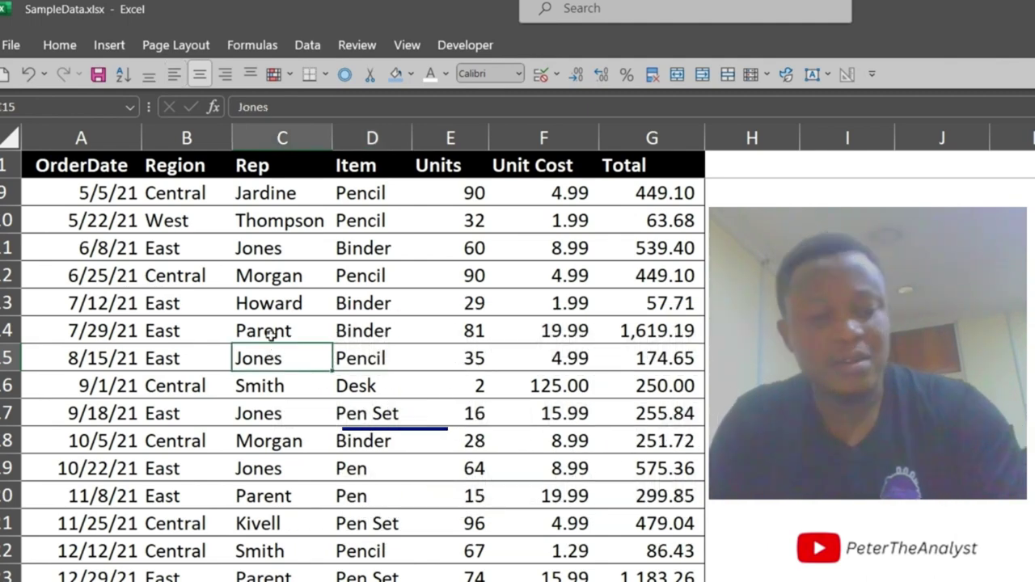
key(ctrl+a)
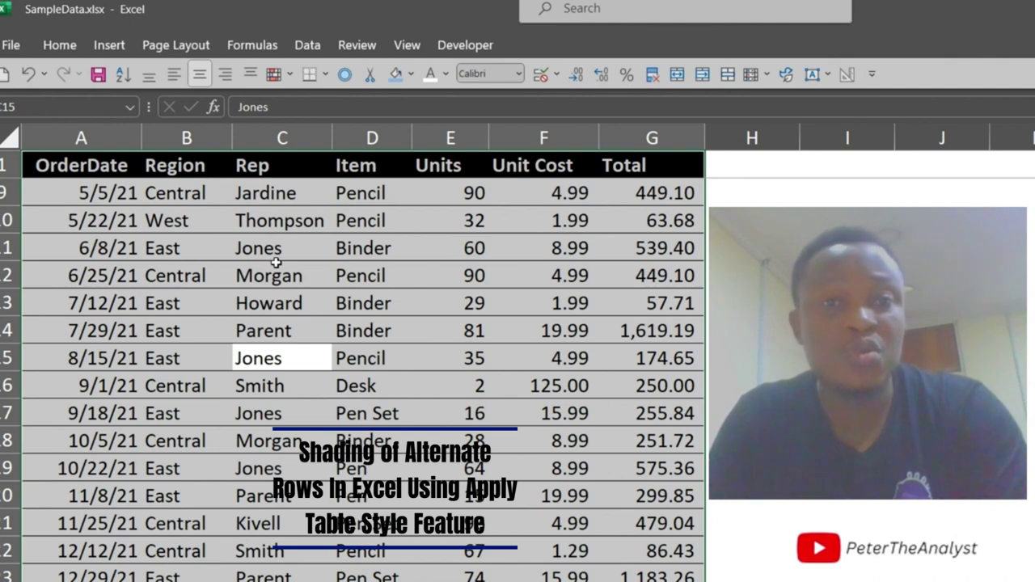
Format A1:G44 as a green banded table with its first row as headers.
click(57, 45)
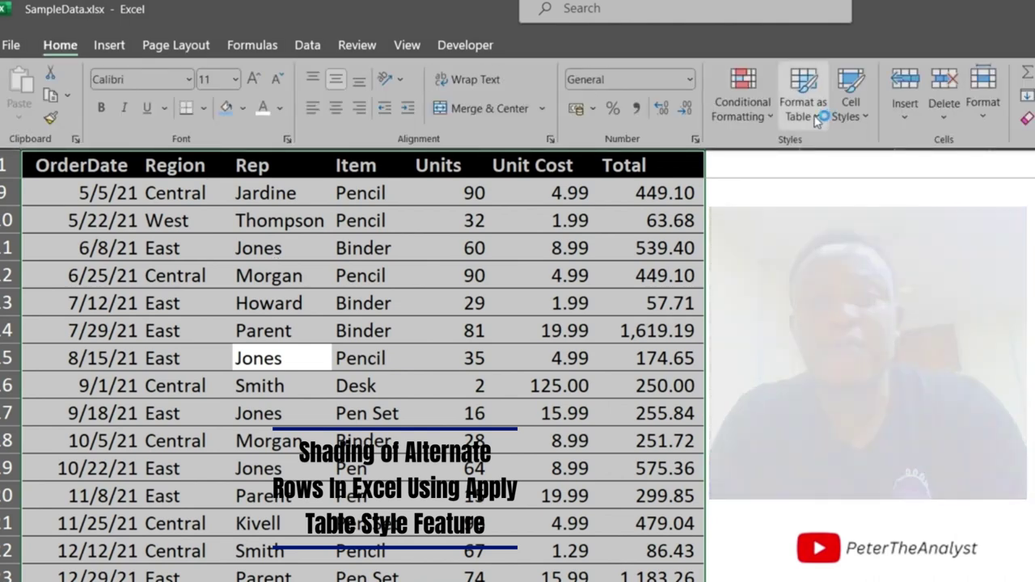
click(818, 113)
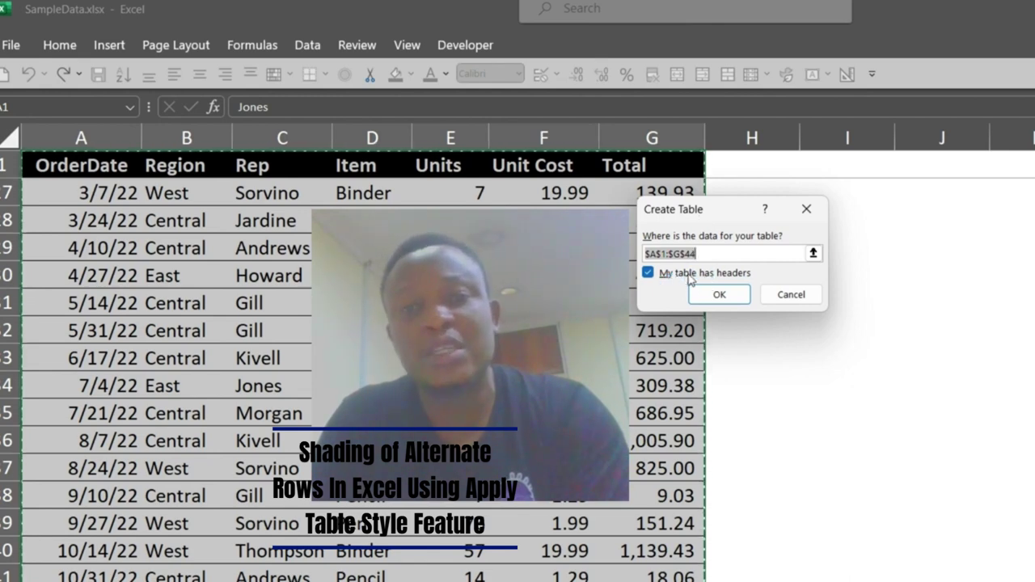
double_click(649, 275)
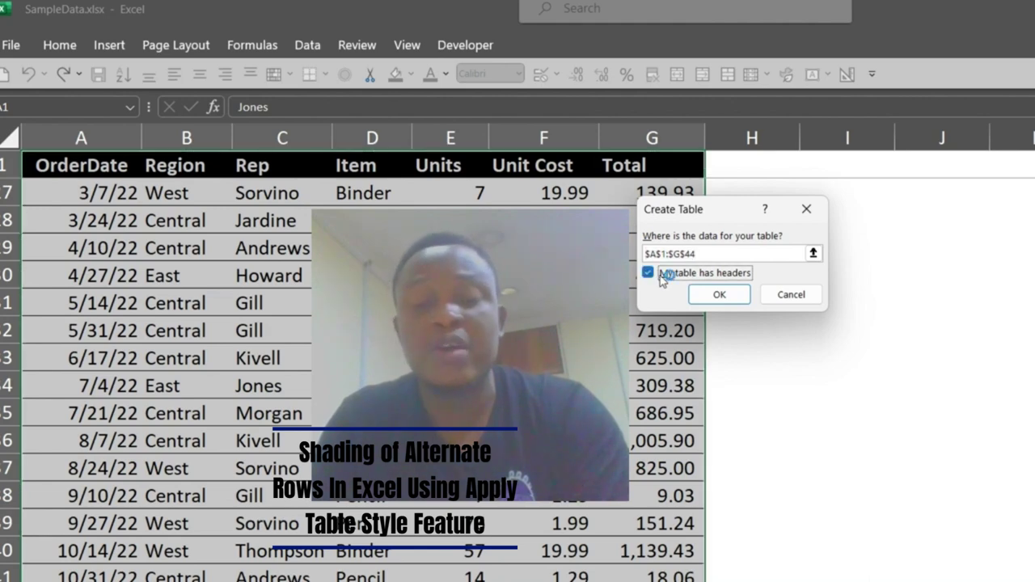
click(708, 294)
click(500, 319)
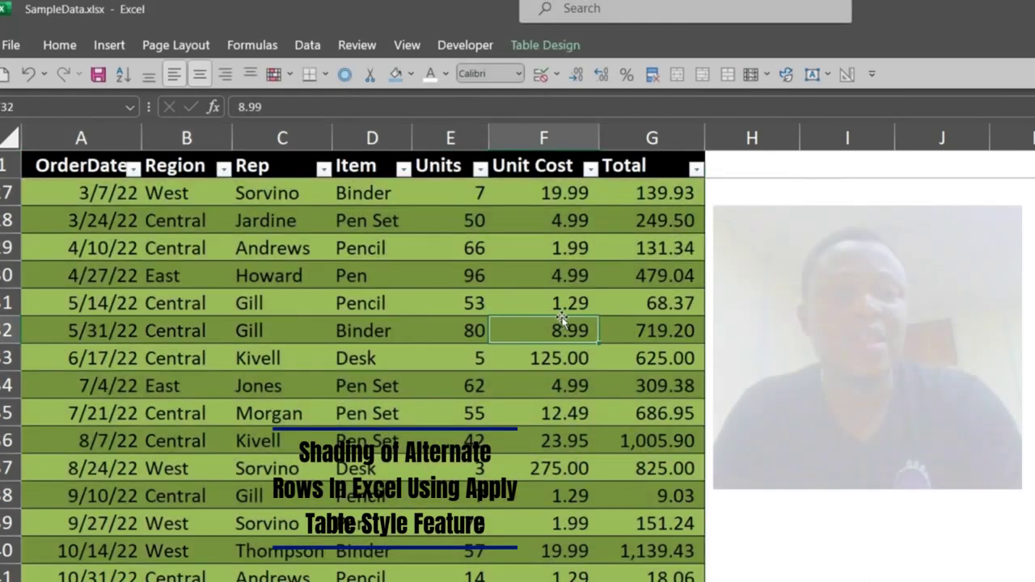